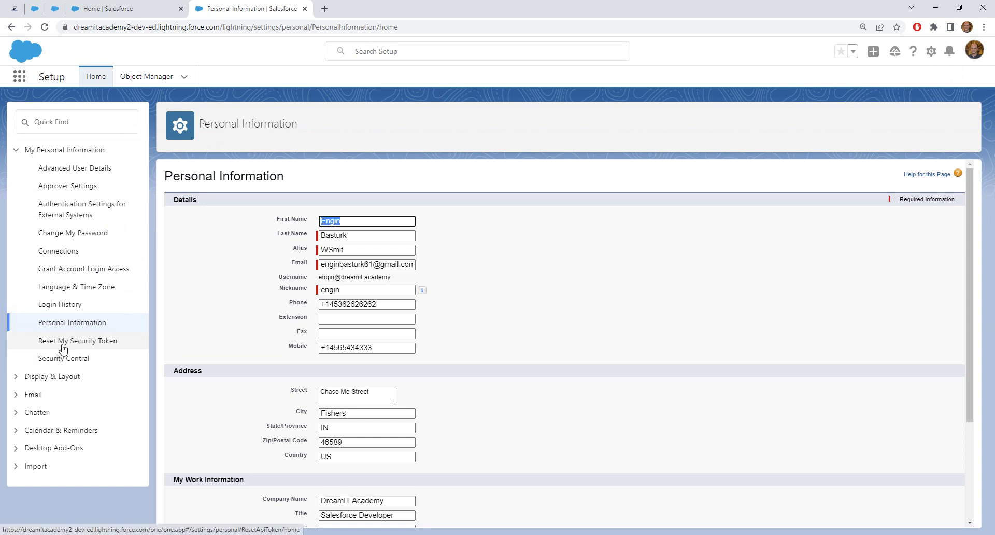
Step: Open the Reset My Security Token page in the personal settings, and open Setup Home in a separate tab
click(73, 343)
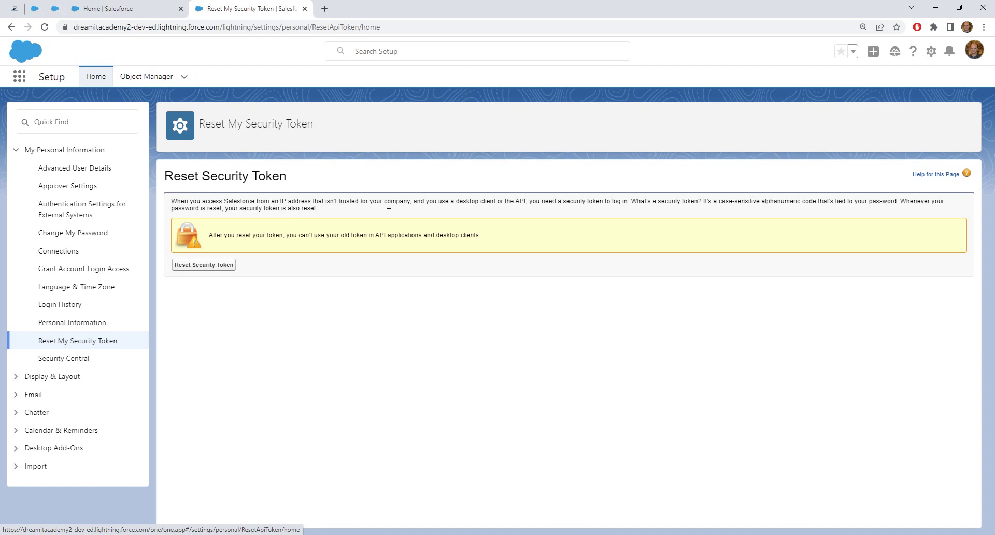
click(937, 53)
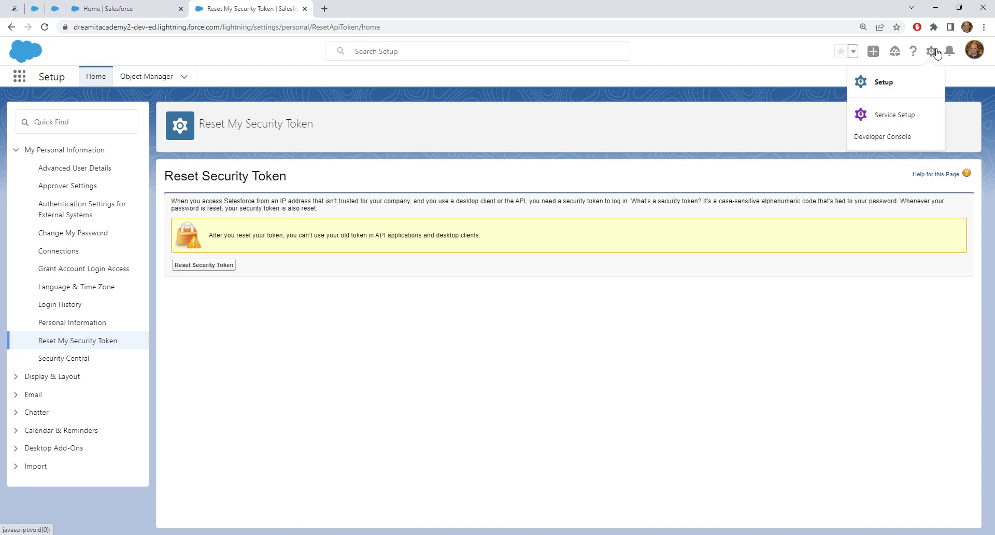
click(883, 83)
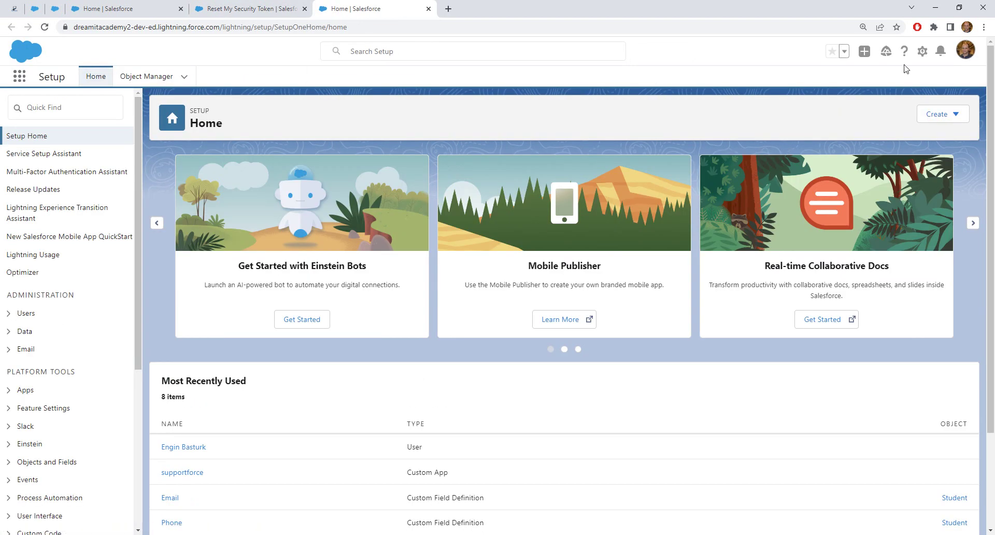
click(922, 51)
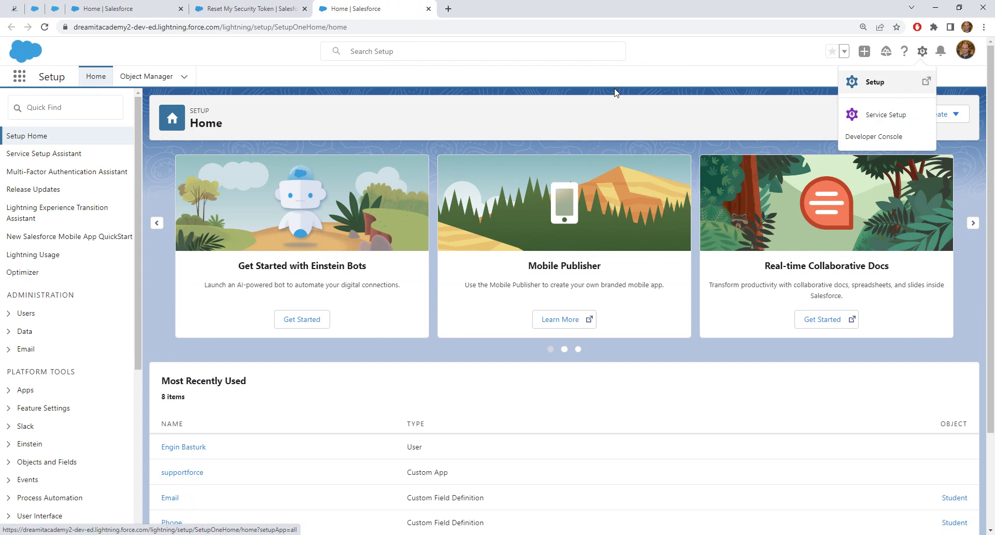
Step: Search Setup for "netw" and open the Network Access page under Security to view the trusted IP ranges
click(47, 107)
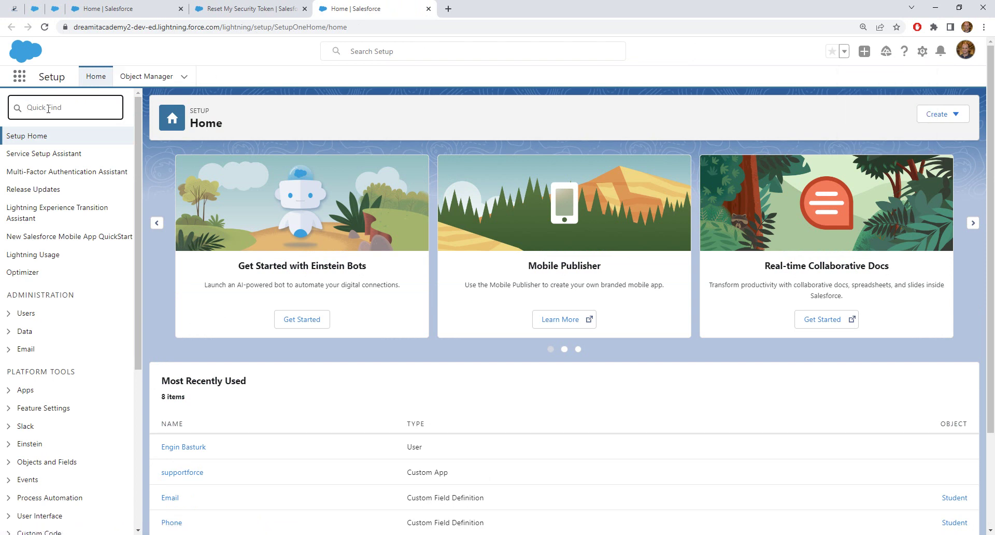
text(new)
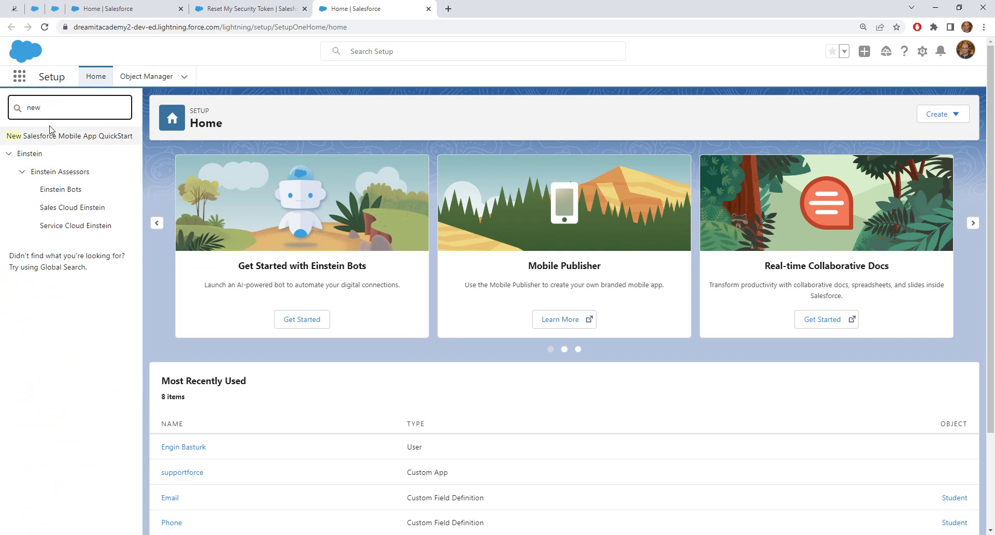
key(BackSpace)
text(twon)
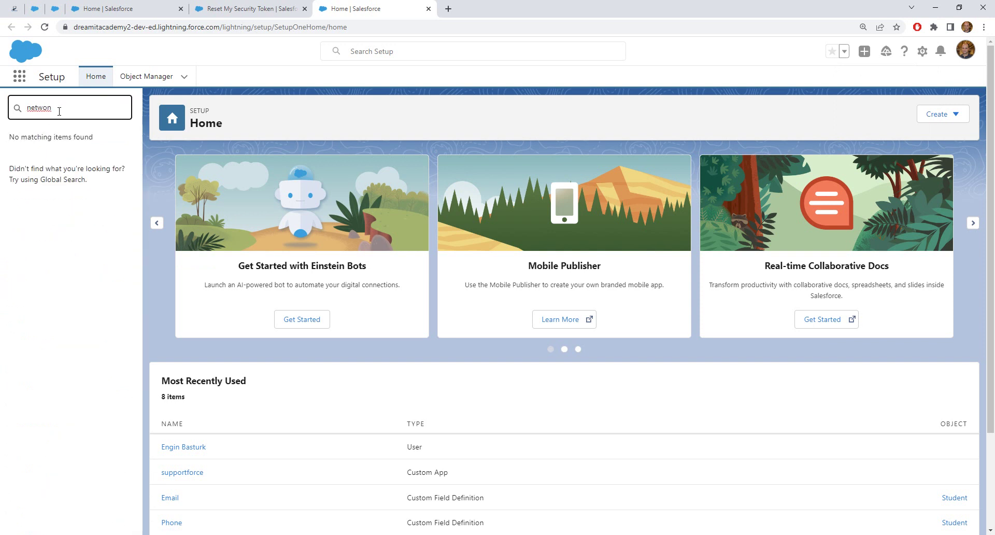
key(BackSpace)
key(BackSpace)
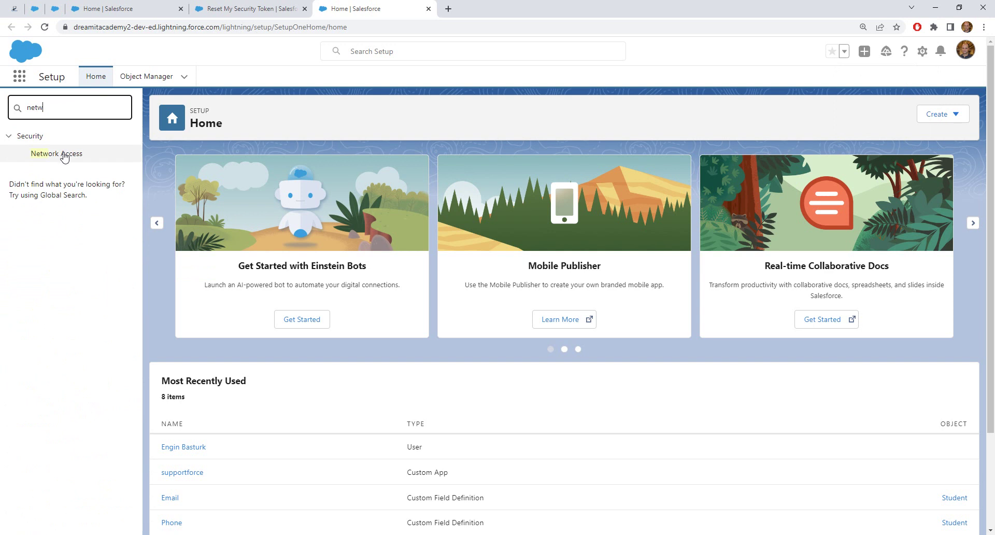
click(63, 154)
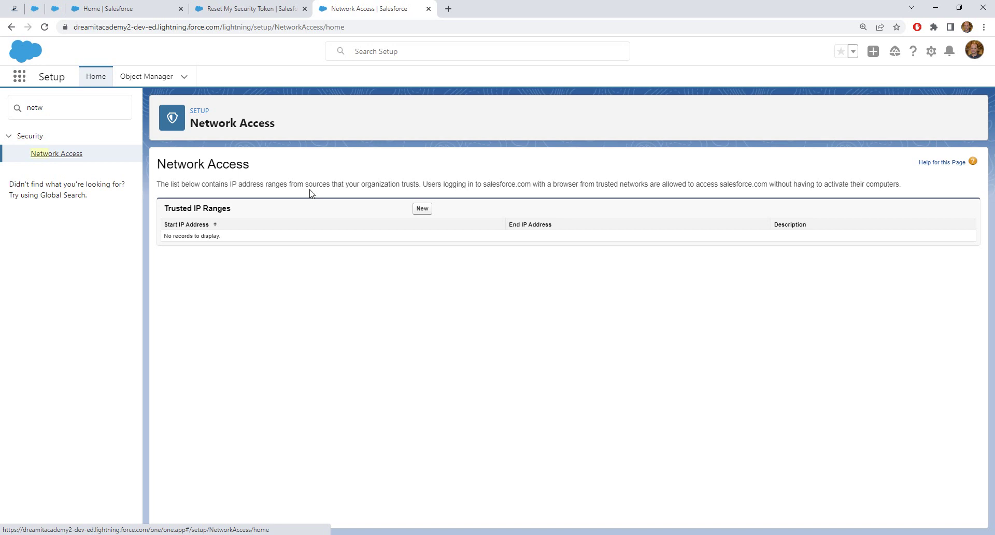
Step: Search Google for "show my ip" in a new tab, highlight the public IP address, and return to the Network Access page
click(449, 9)
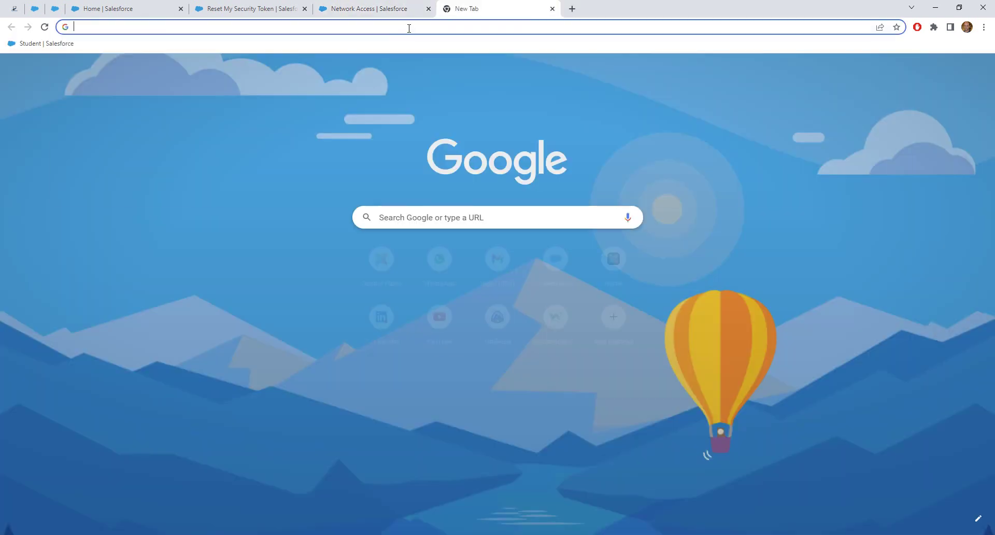
text(sh)
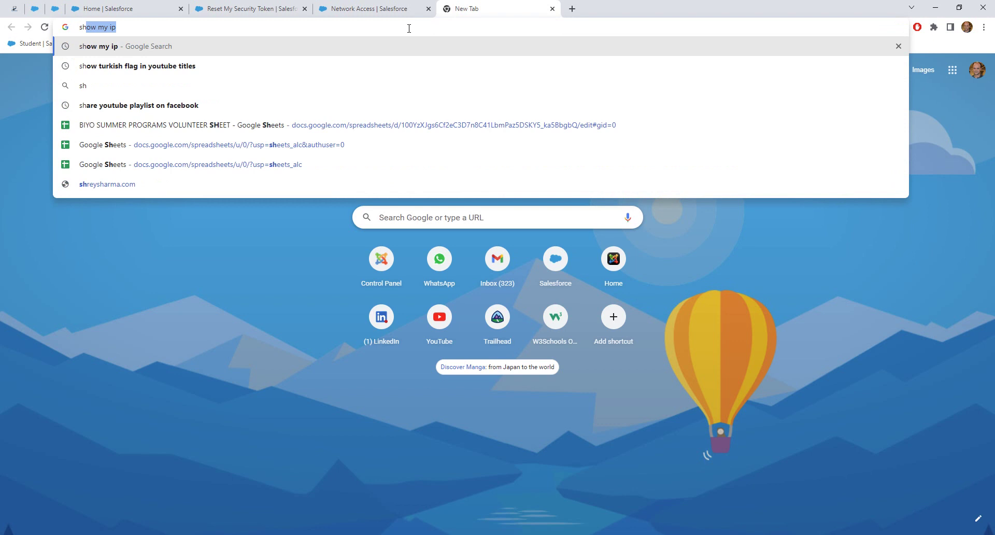
text(ow my ip)
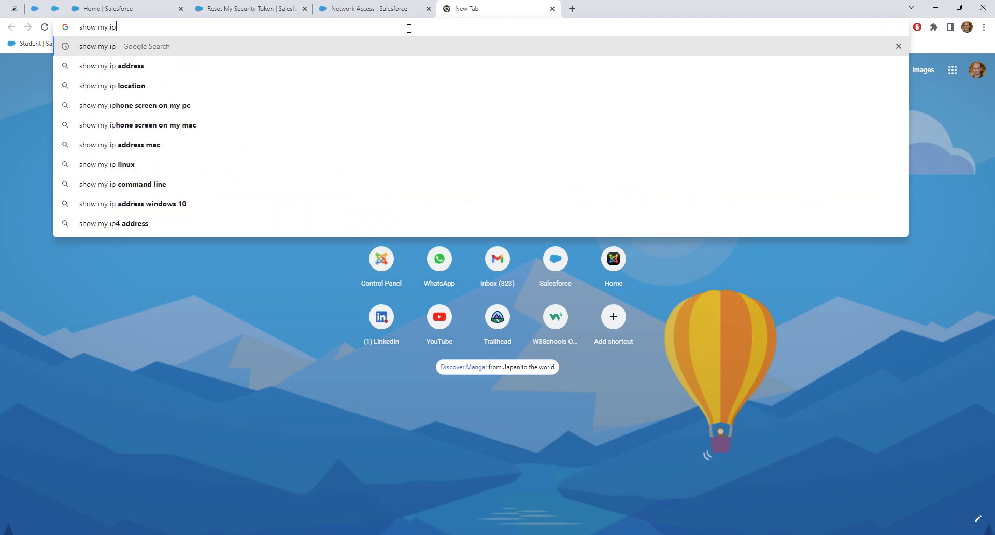
key(Return)
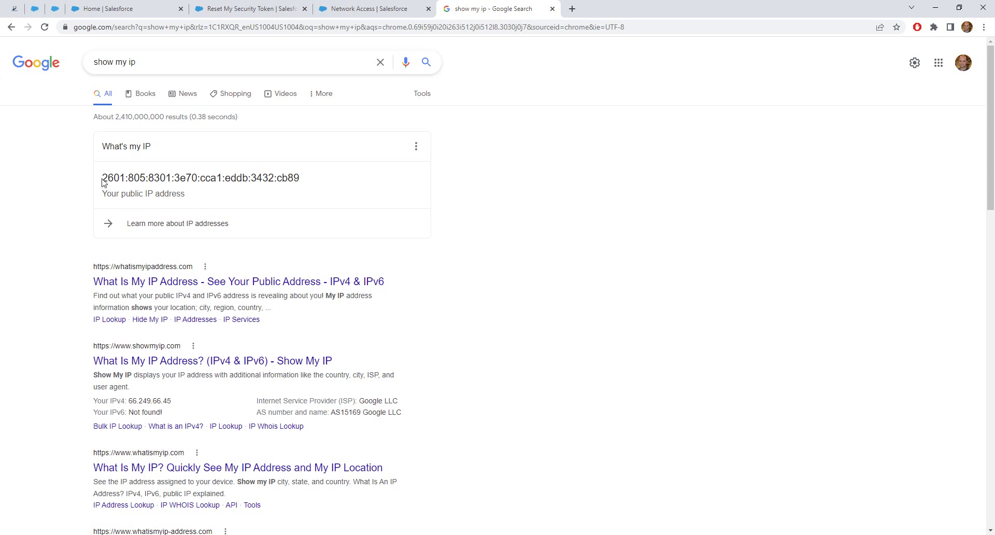
drag(103, 178, 301, 178)
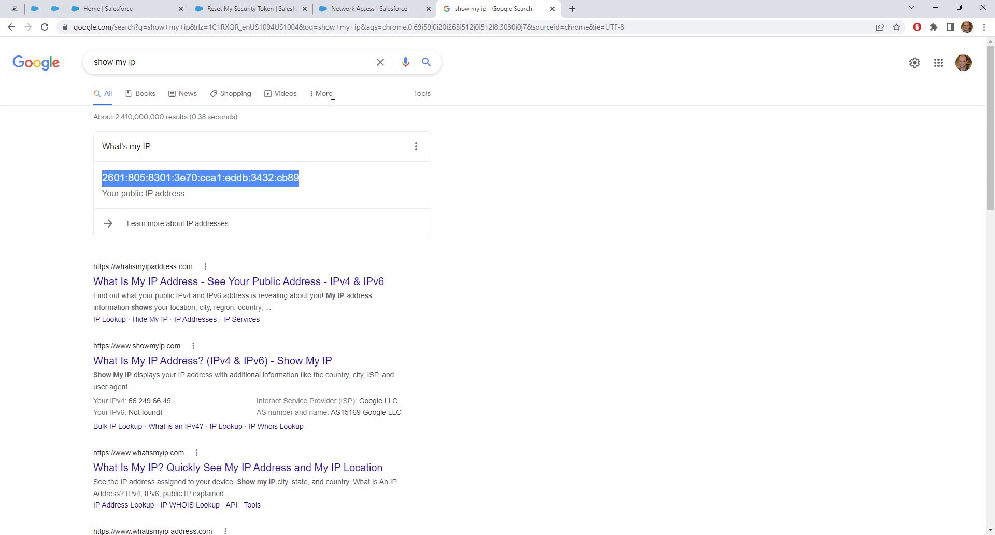
click(365, 9)
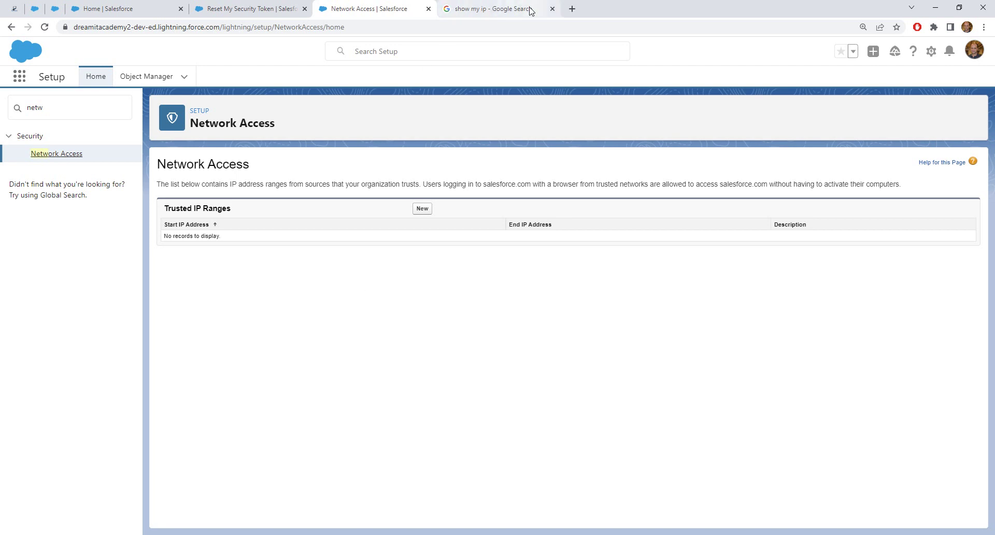
Step: Close the IP search tab and reset the account's security token from the Reset My Security Token page
click(553, 8)
click(250, 7)
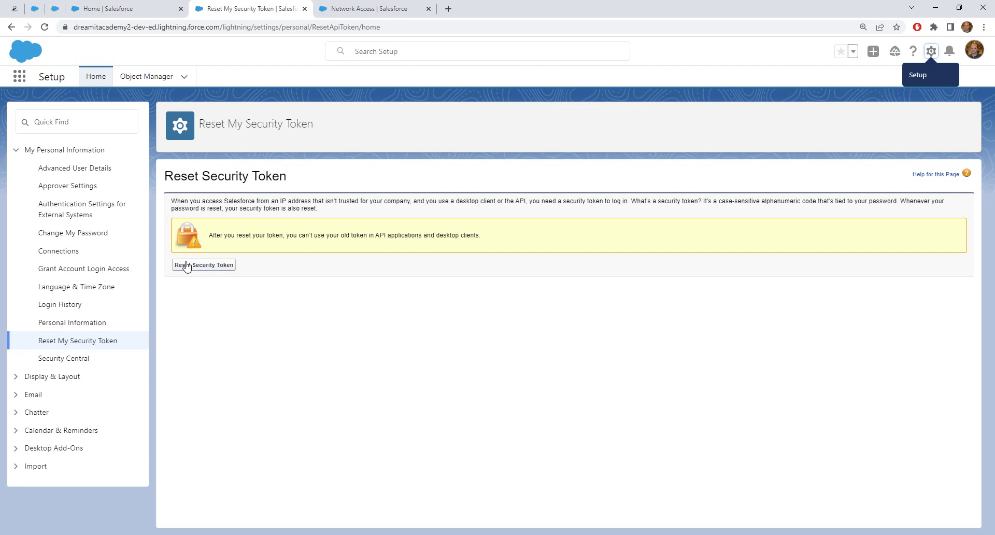
click(215, 265)
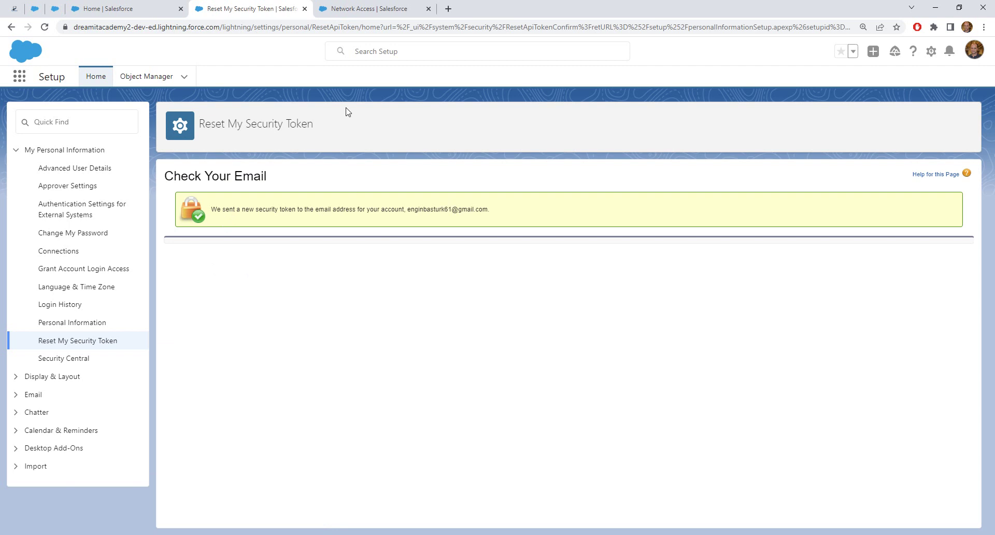
Step: Switch to Gmail in the Network Access tab and open the "Your new Salesforce security token" e-mail among the Updates
click(348, 11)
click(306, 20)
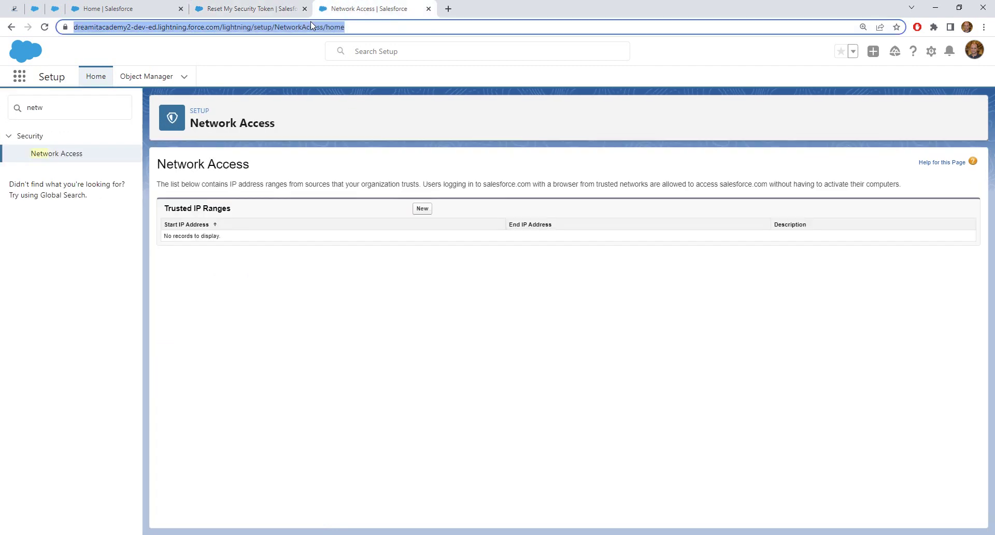
text(gm)
key(Return)
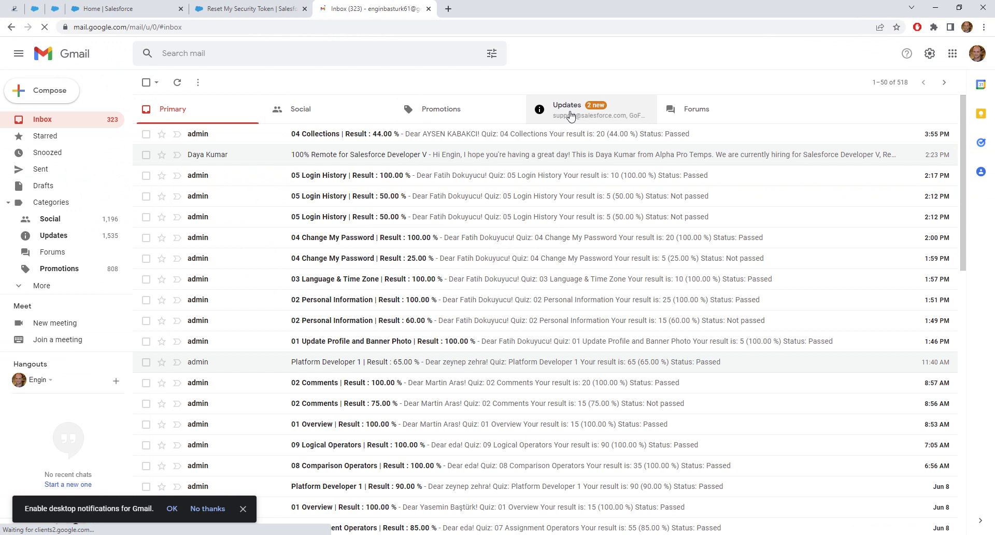
click(571, 115)
click(347, 136)
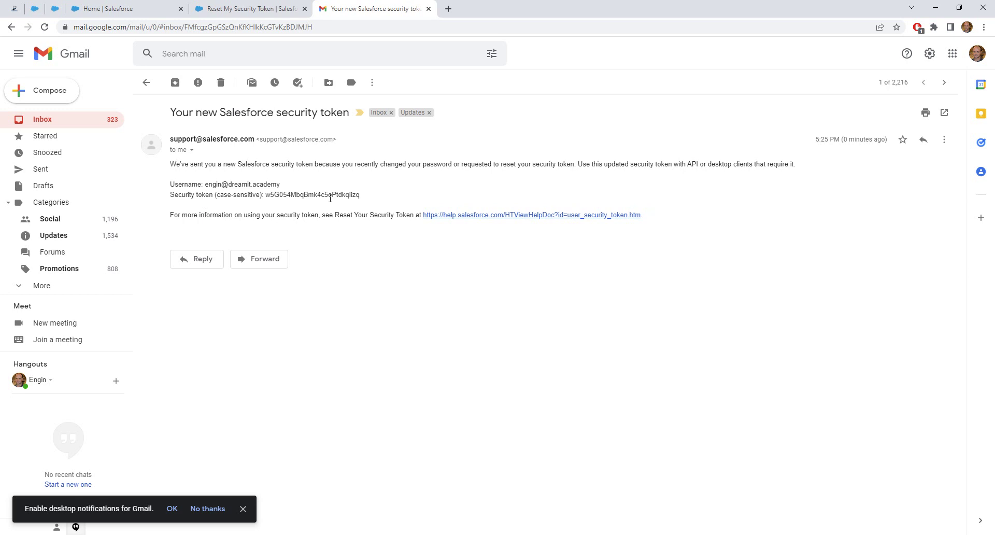
Step: Examine the reset confirmation page and the security token in the e-mail, ending back on the Reset My Security Token page
click(271, 10)
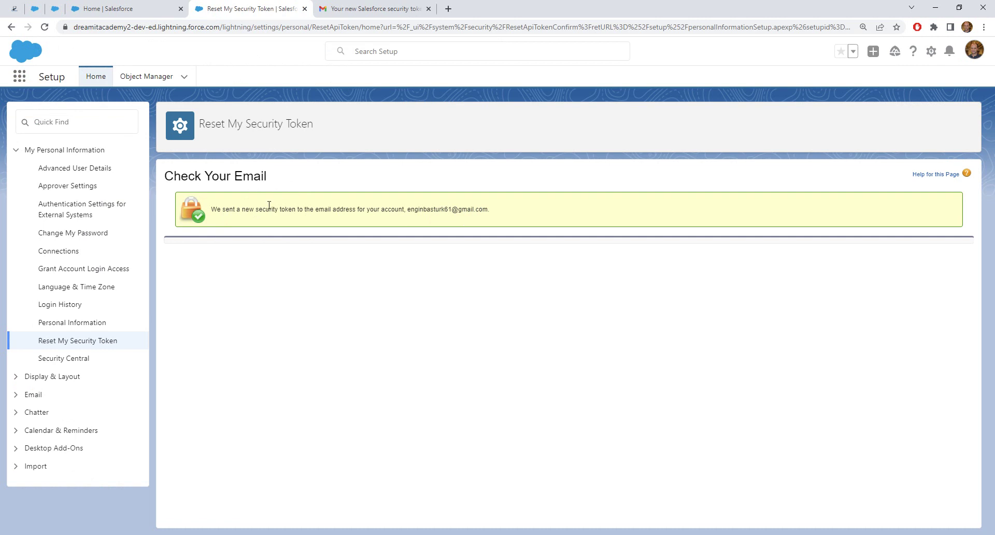
click(381, 7)
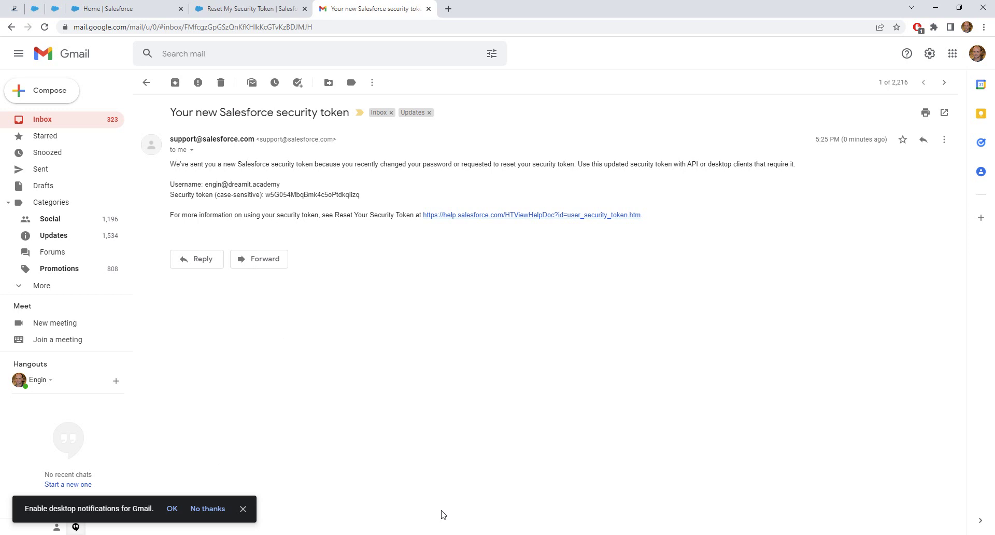
click(524, 534)
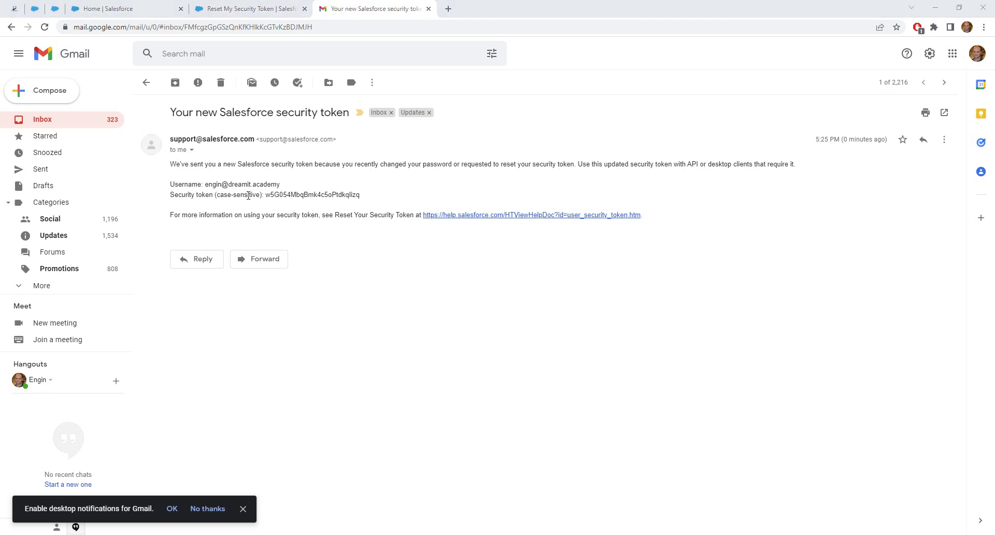
drag(265, 195, 361, 200)
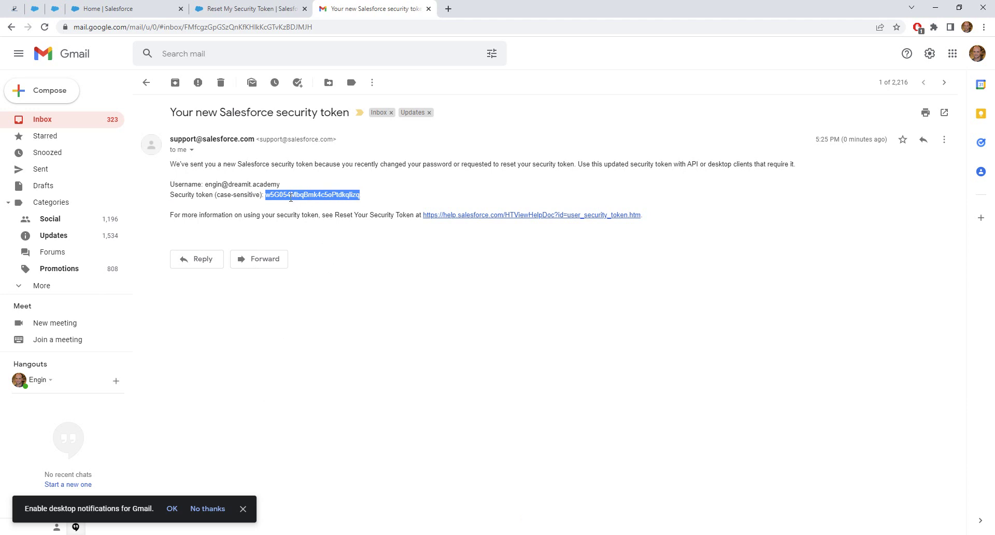
click(292, 198)
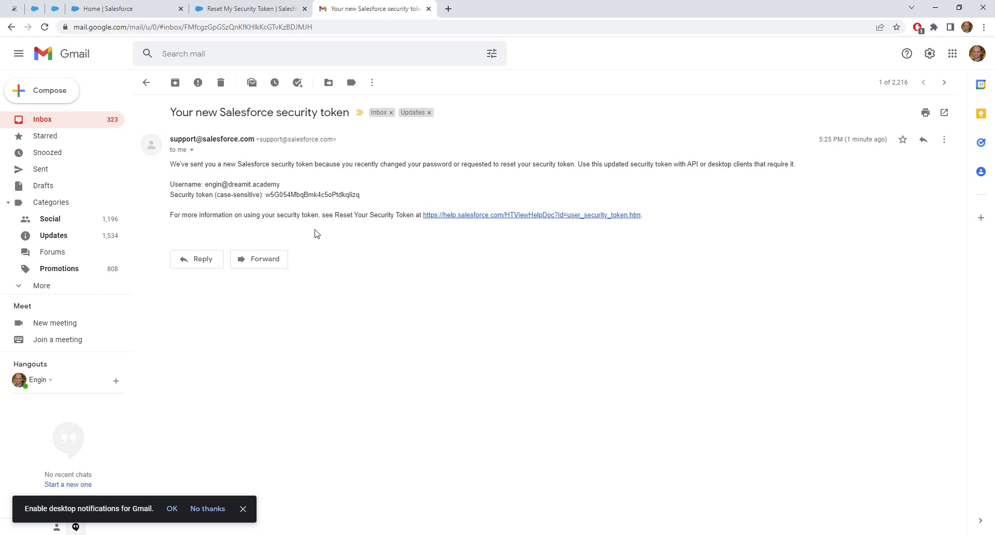
click(244, 10)
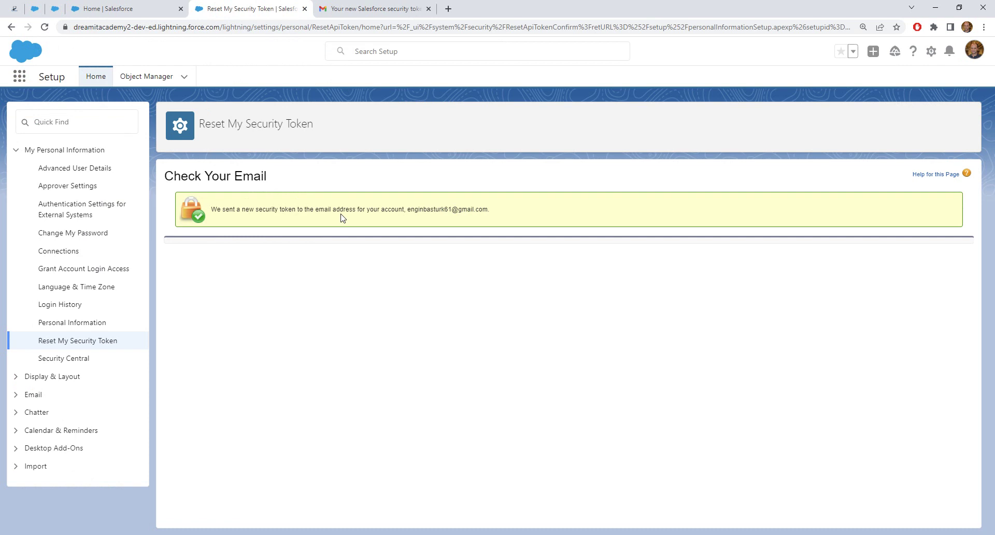